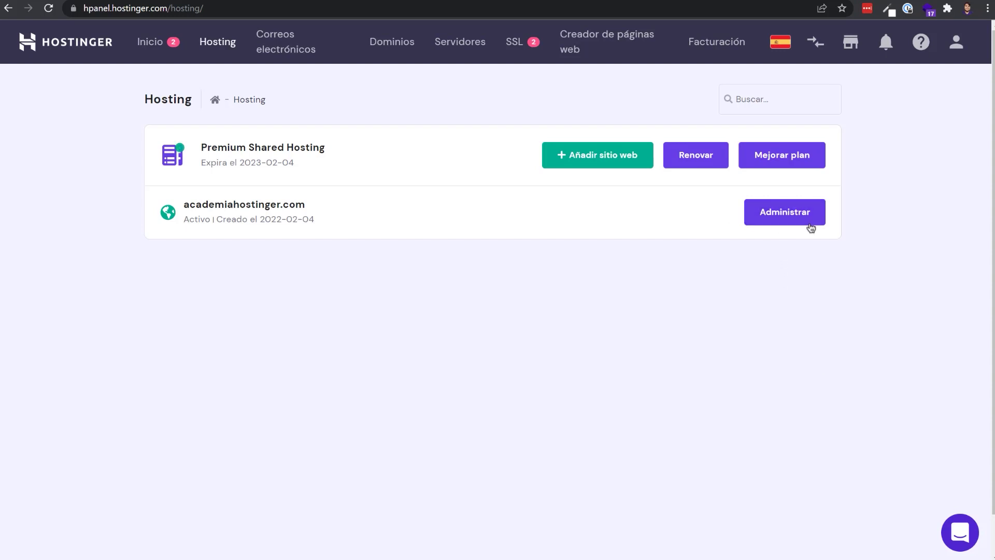
# Step: Go from the academiahostinger.com management page to its email accounts list, which has 0/100 mailboxes
pyautogui.click(772, 220)
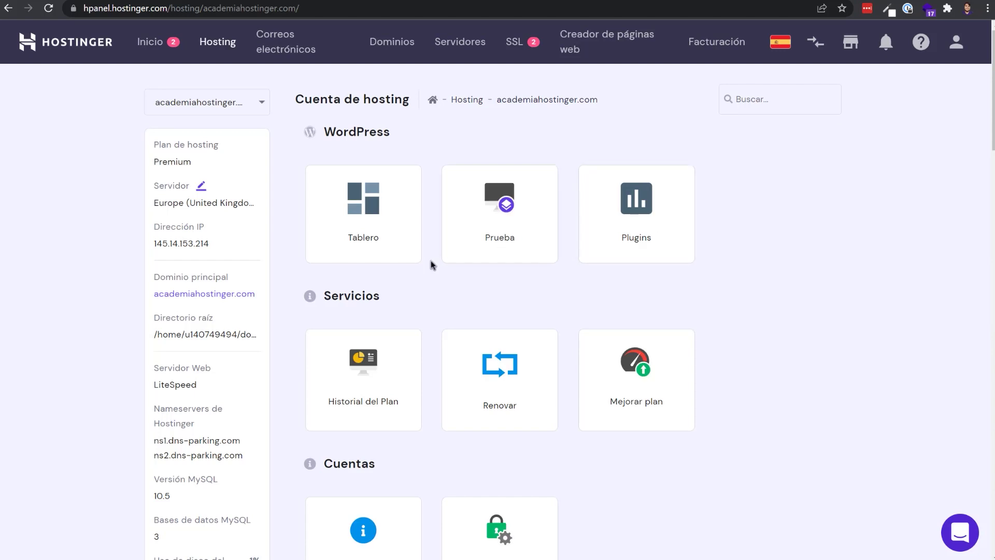
pyautogui.scroll(-7, 431, 260)
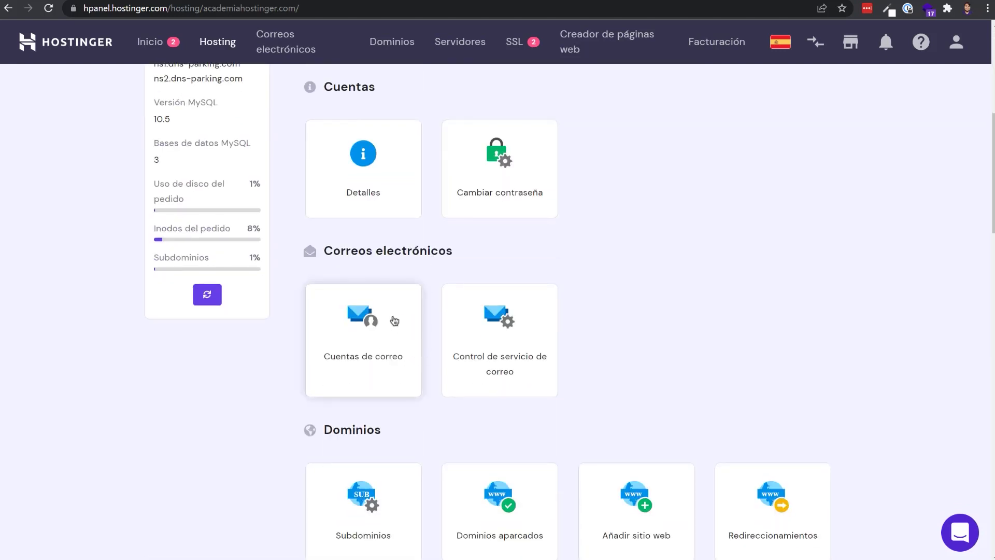
pyautogui.click(278, 49)
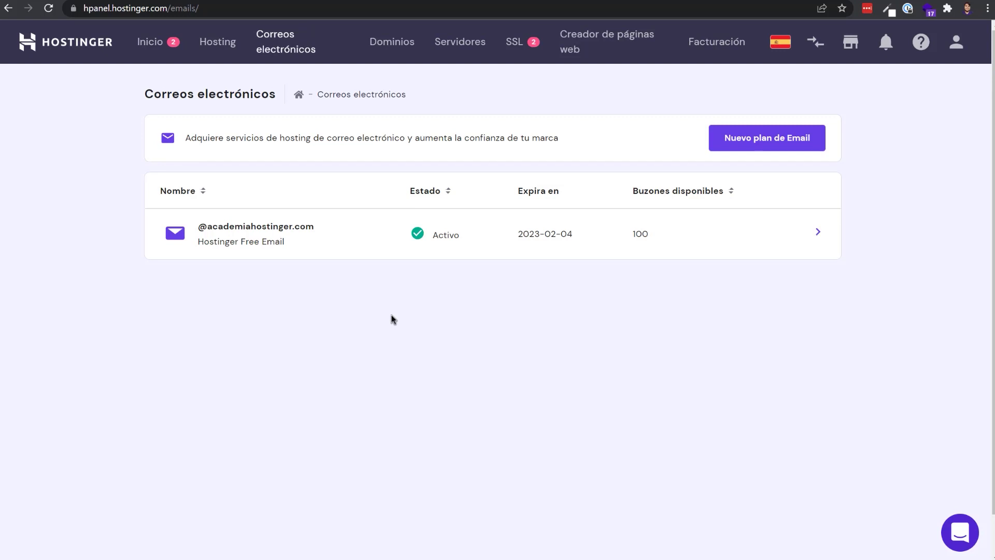
pyautogui.click(303, 248)
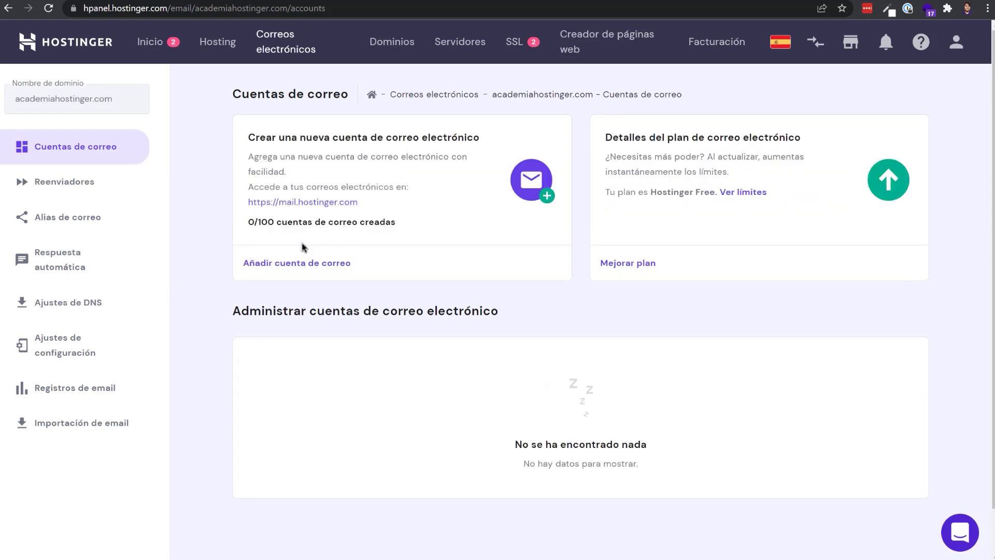
pyautogui.click(296, 280)
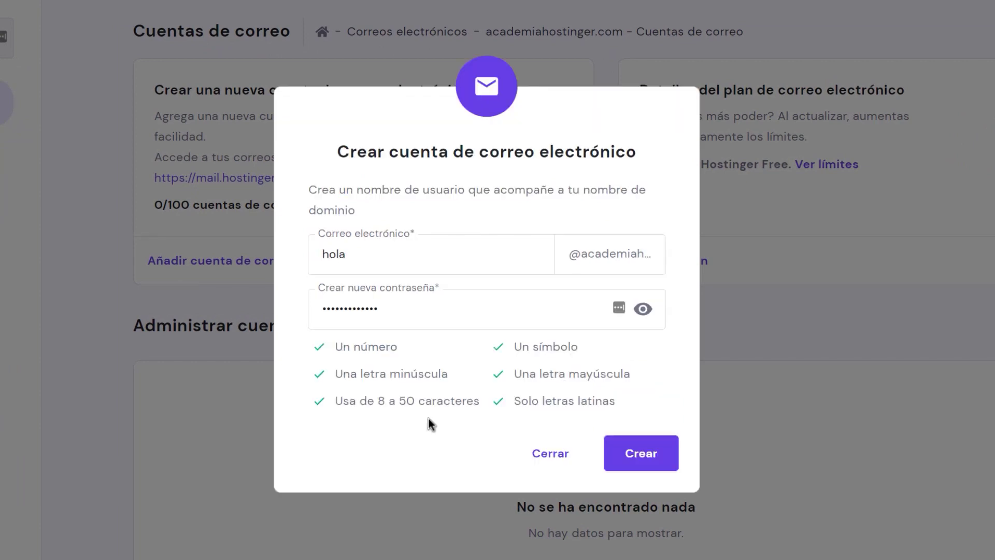
pyautogui.click(645, 466)
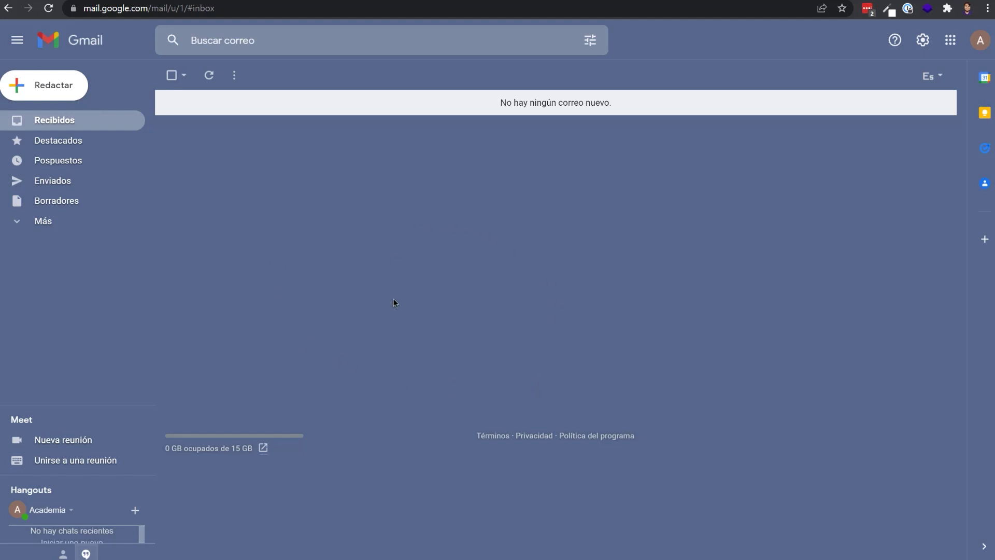
# Step: Show Gmail's Cuentas e importación settings, highlighting the Enviar como and Consultar el correo de otras cuentas sections
pyautogui.click(923, 44)
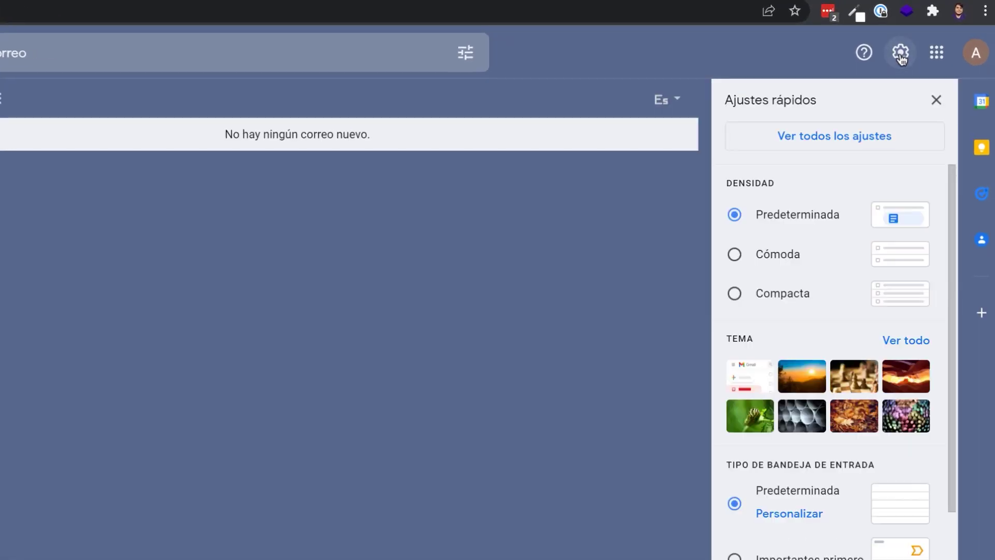
pyautogui.click(841, 145)
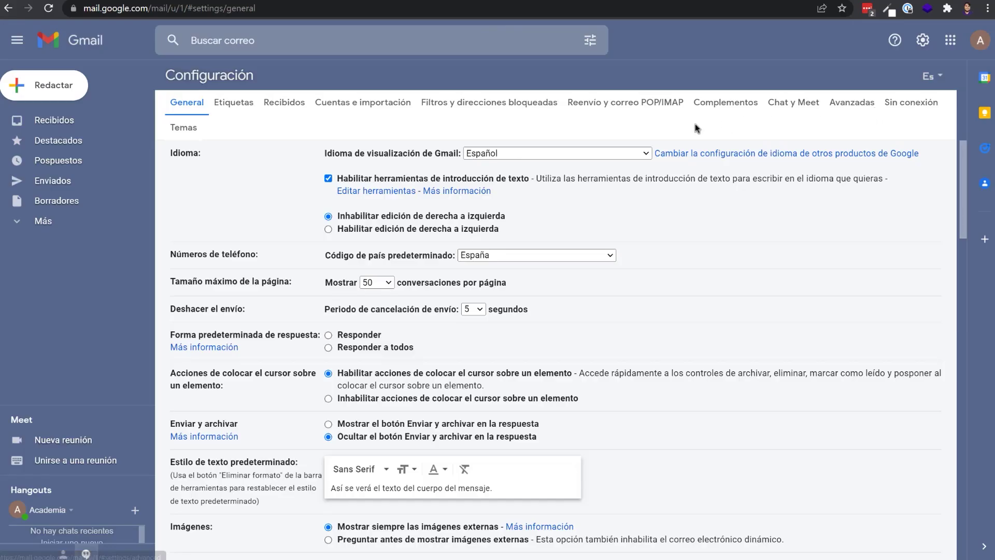
pyautogui.click(363, 102)
pyautogui.moveTo(170, 280); pyautogui.dragTo(228, 284)
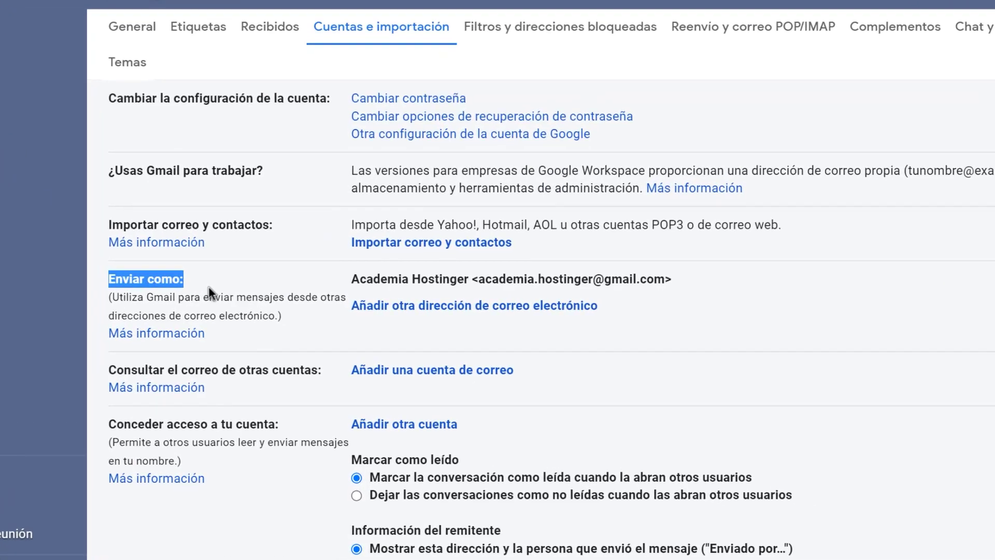
pyautogui.moveTo(106, 362); pyautogui.dragTo(350, 362)
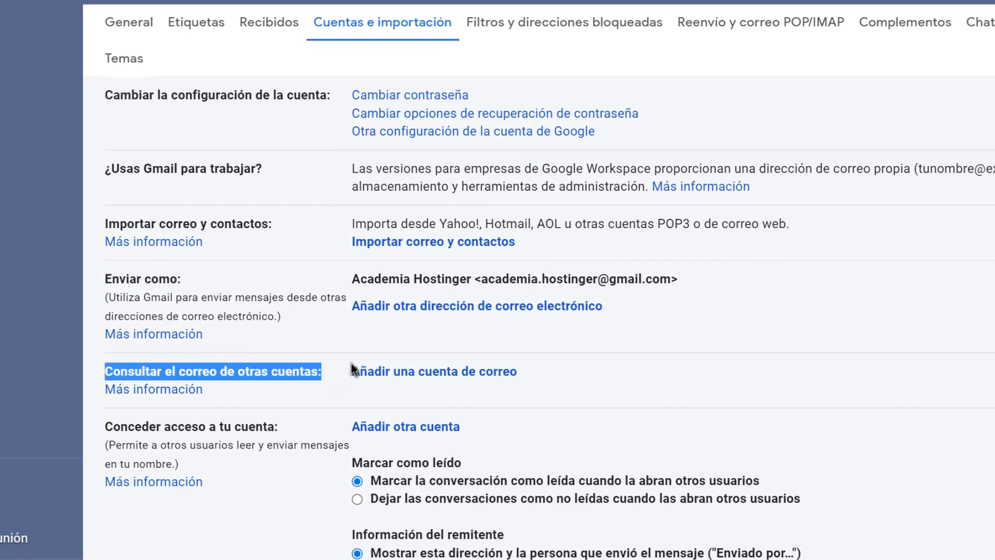
pyautogui.click(397, 337)
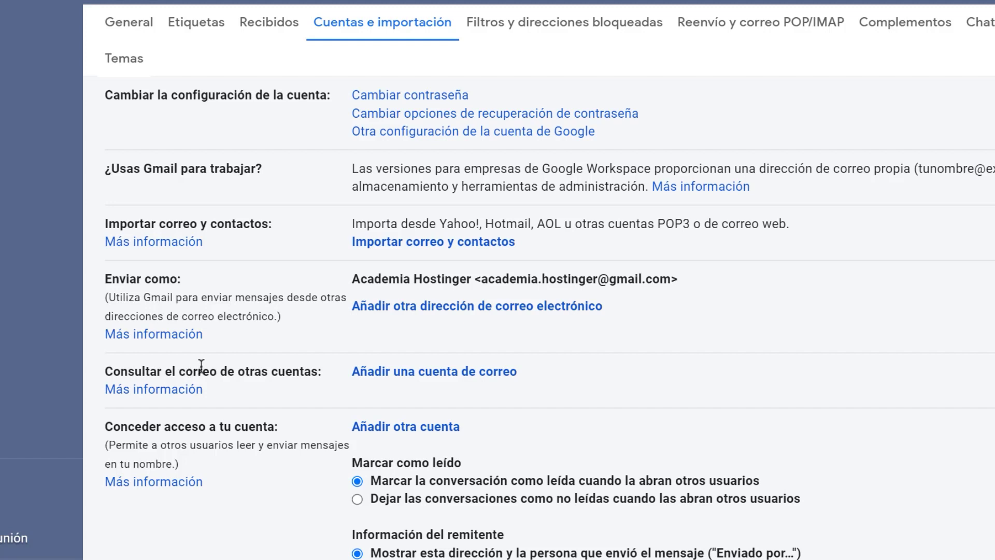
pyautogui.click(454, 311)
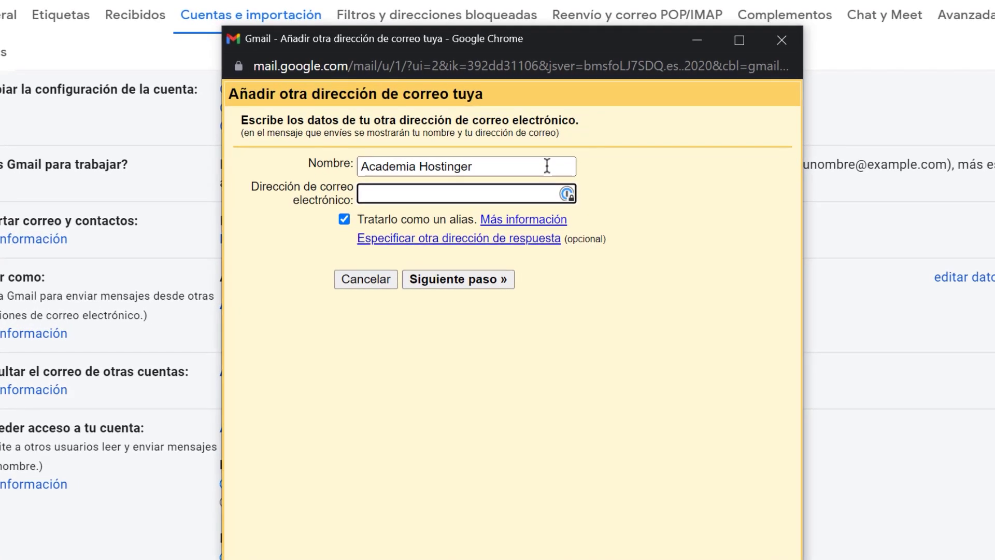
pyautogui.moveTo(544, 165); pyautogui.dragTo(318, 165)
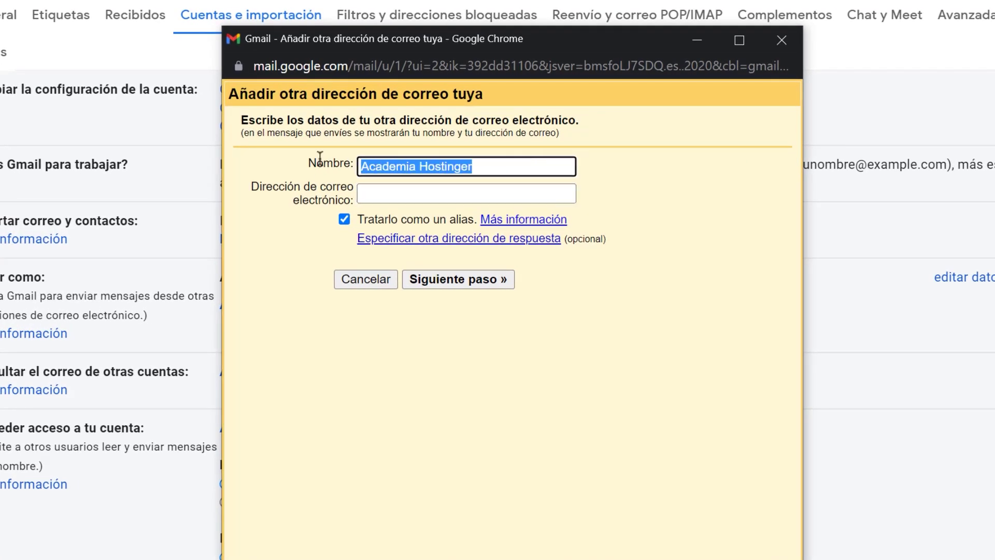
pyautogui.click(382, 194)
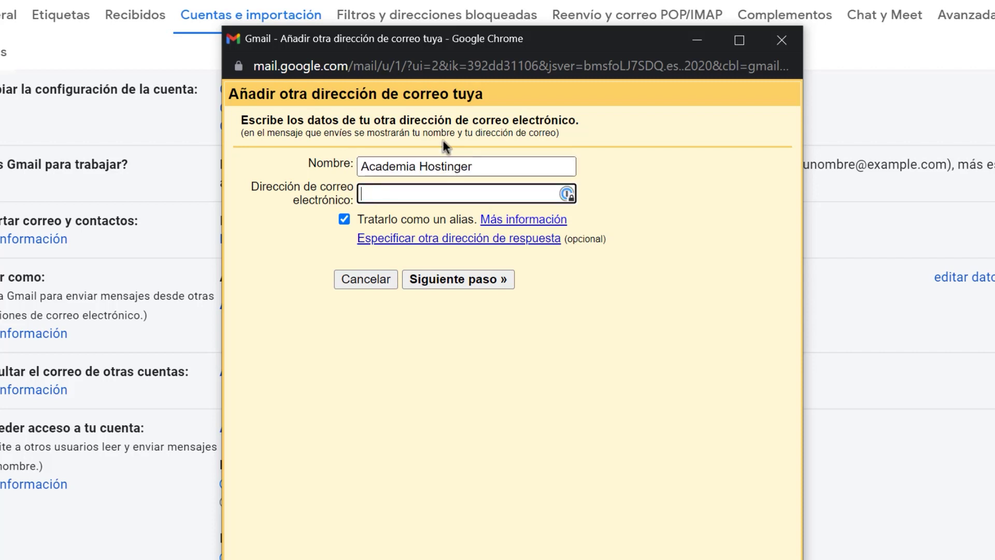
pyautogui.hotkey('ctrl', 'v')
pyautogui.click(485, 289)
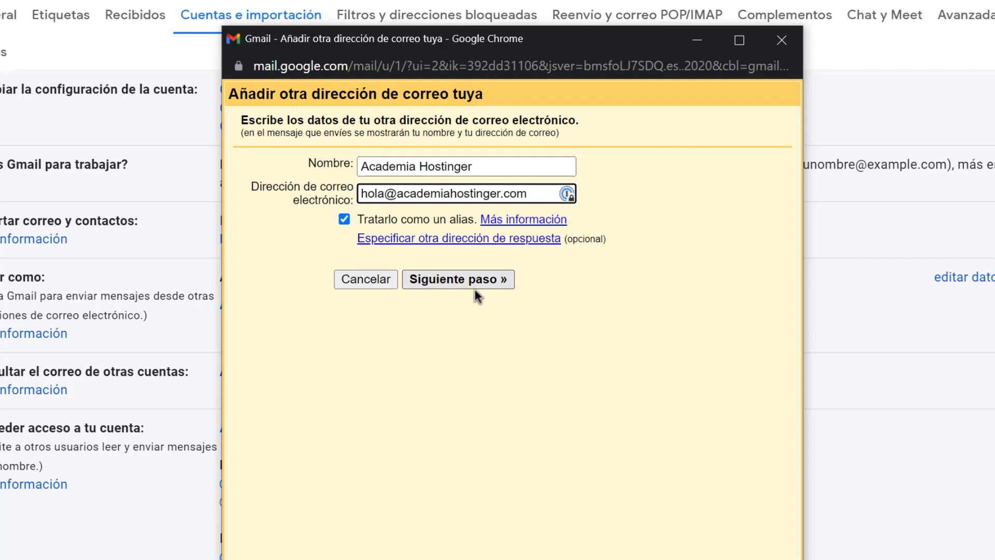
# Step: Check the prefilled SMTP server and username fields, then return to hPanel for the correct settings
pyautogui.moveTo(318, 198); pyautogui.dragTo(333, 217)
pyautogui.click(349, 218)
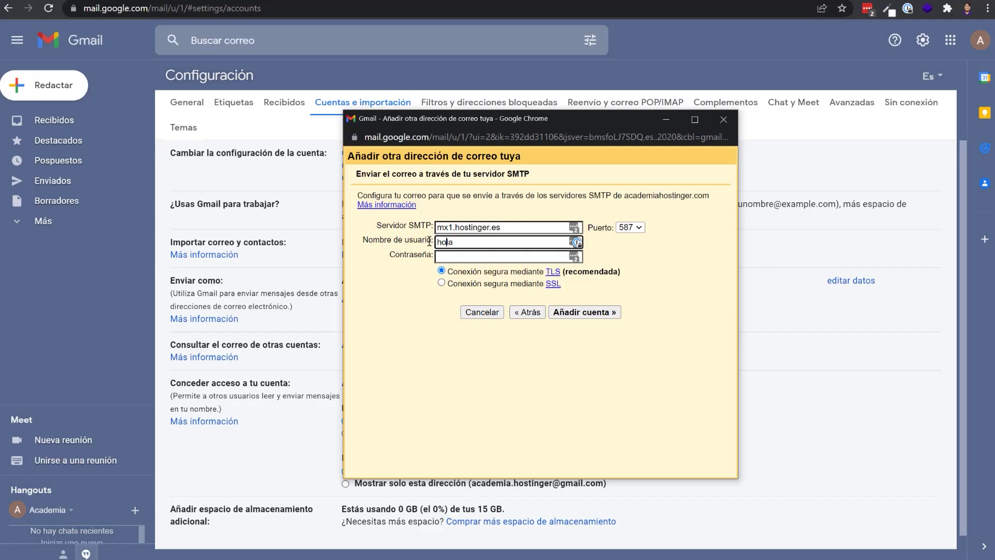
pyautogui.click(384, 1)
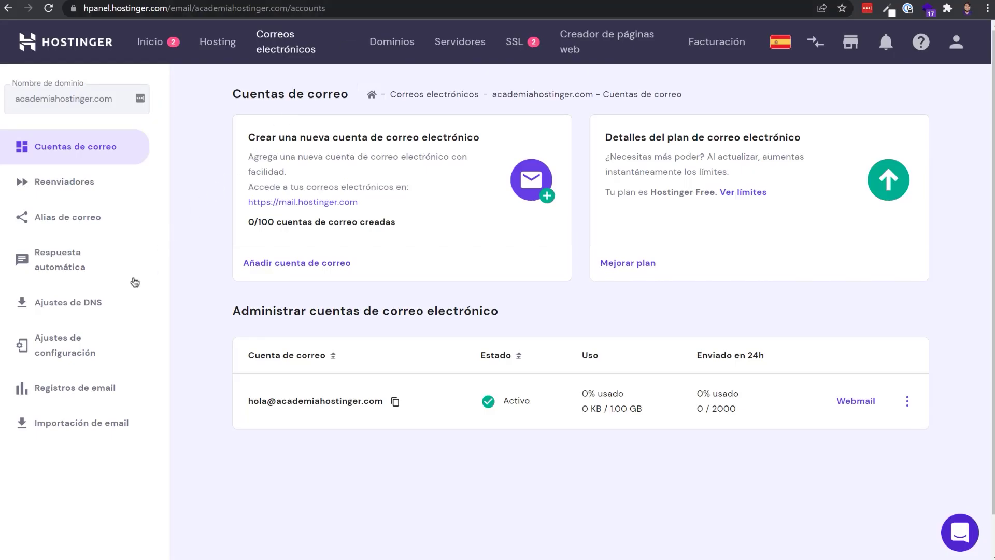
# Step: Copy the outgoing server hostname smtp.hostinger.com from hPanel's email configuration settings
pyautogui.click(90, 350)
pyautogui.scroll(-1, 355, 340)
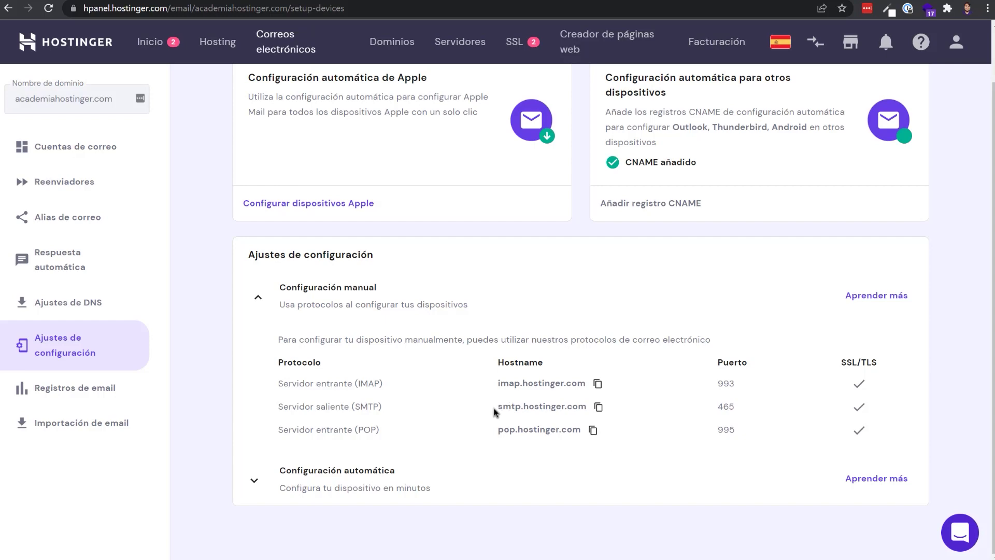
pyautogui.moveTo(494, 411); pyautogui.dragTo(588, 409)
pyautogui.click(599, 408)
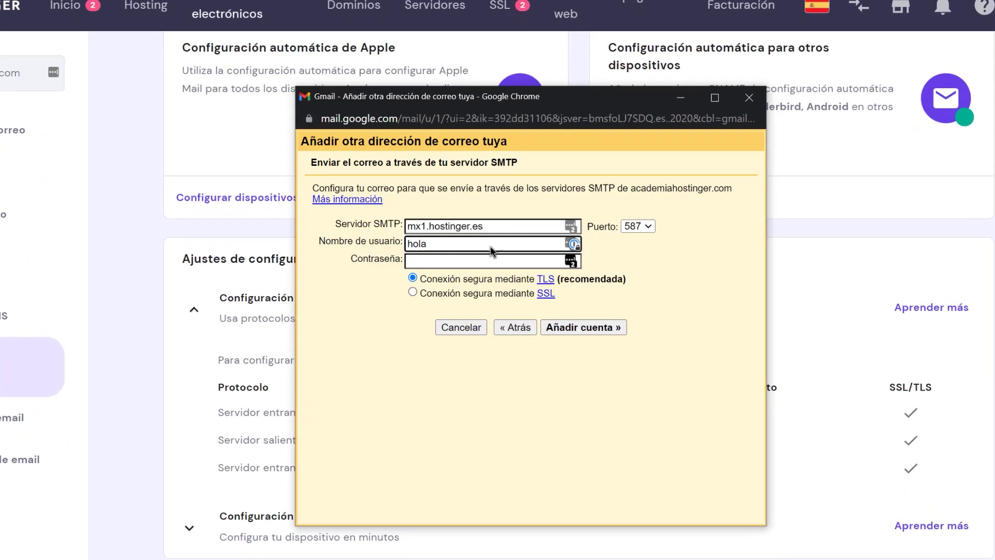
# Step: Set Gmail's SMTP server to smtp.hostinger.com on port 465 with the full username, and add the account
pyautogui.moveTo(521, 224); pyautogui.dragTo(332, 223)
pyautogui.hotkey('ctrl', 'v')
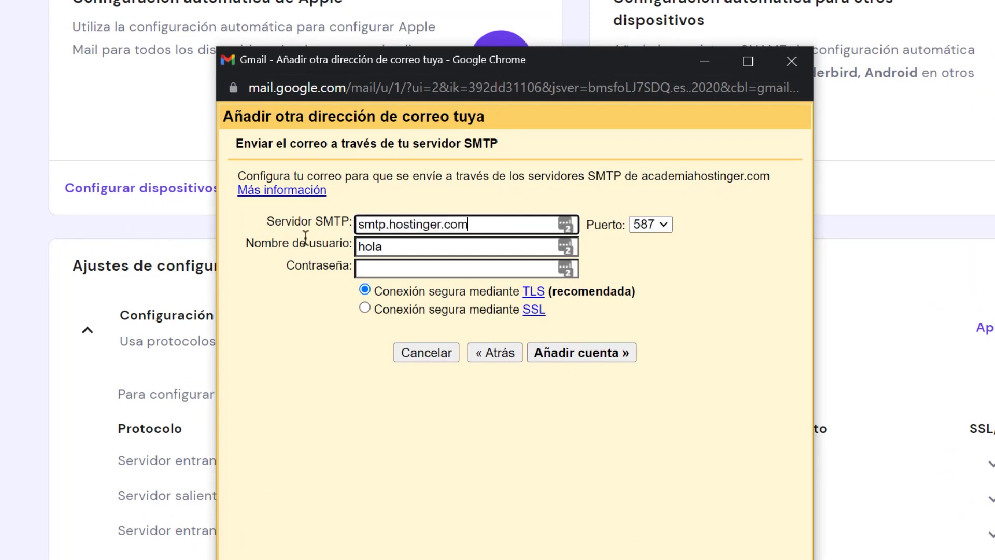
pyautogui.click(658, 224)
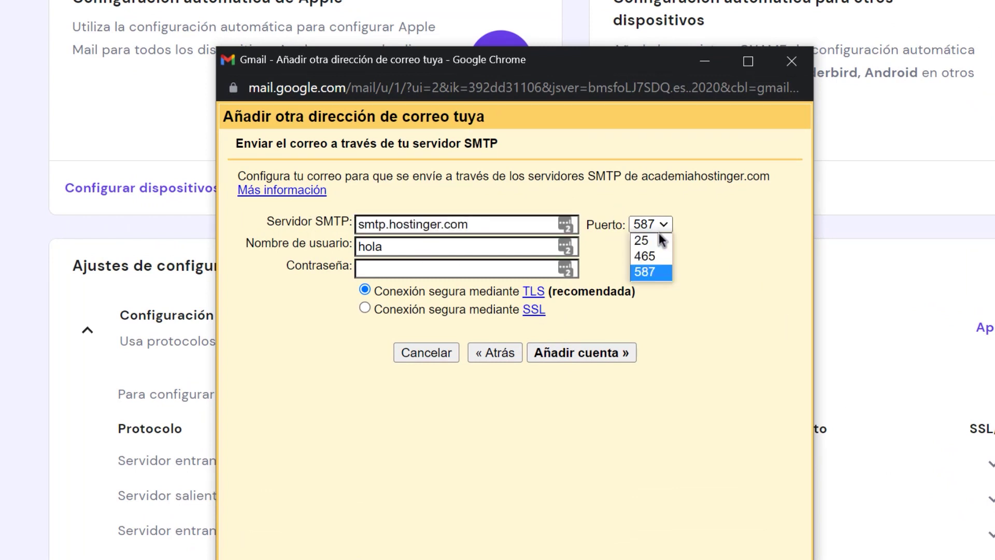
pyautogui.click(645, 256)
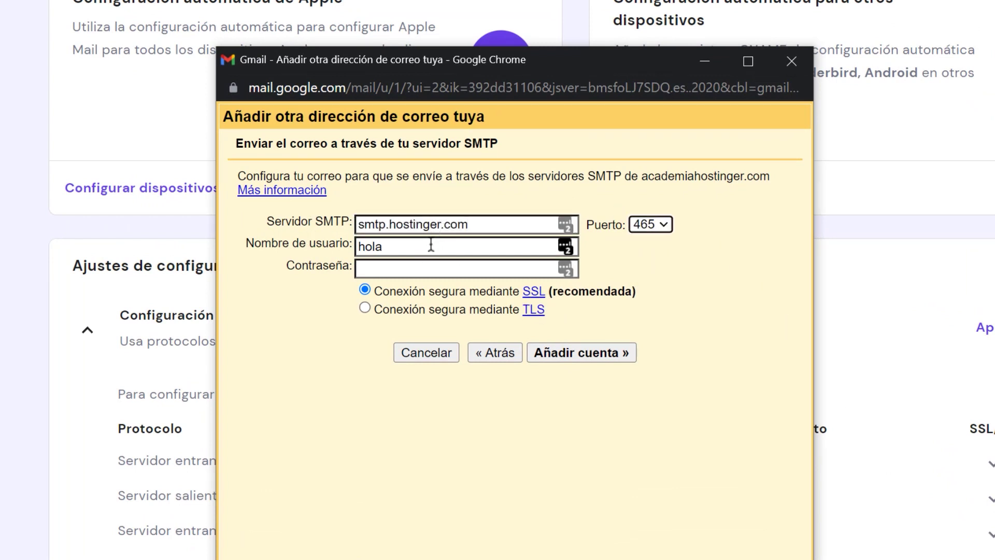
pyautogui.moveTo(417, 246); pyautogui.dragTo(303, 249)
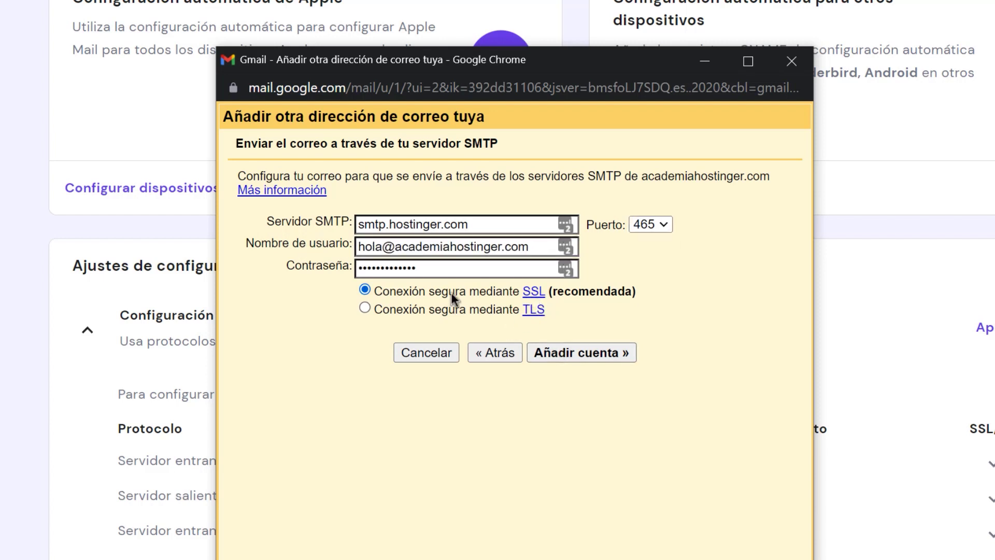
pyautogui.click(599, 355)
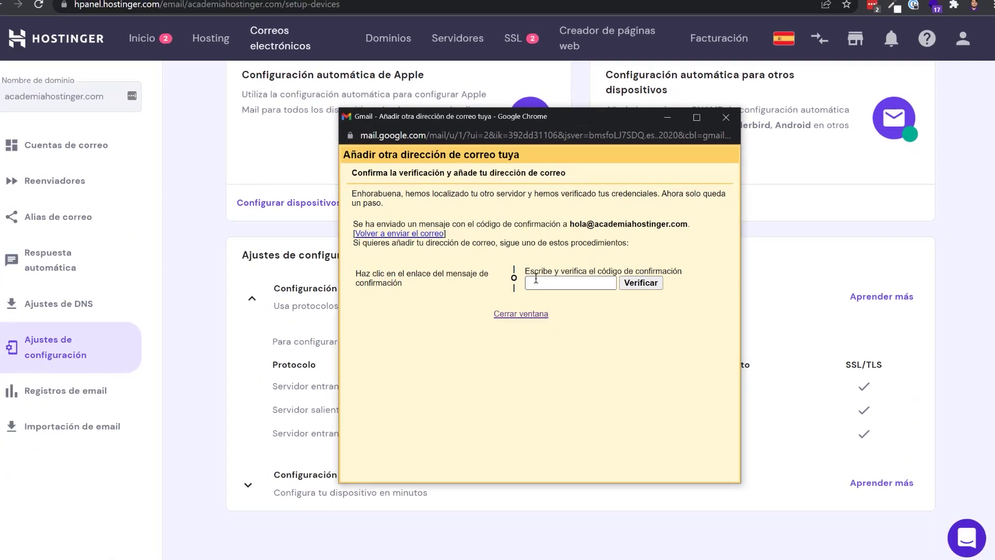
pyautogui.click(102, 155)
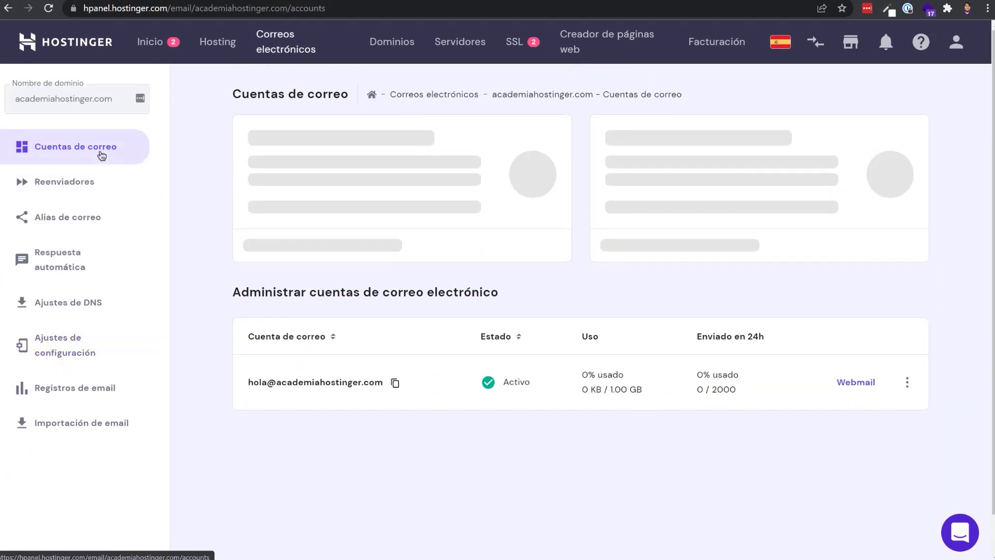
pyautogui.click(855, 402)
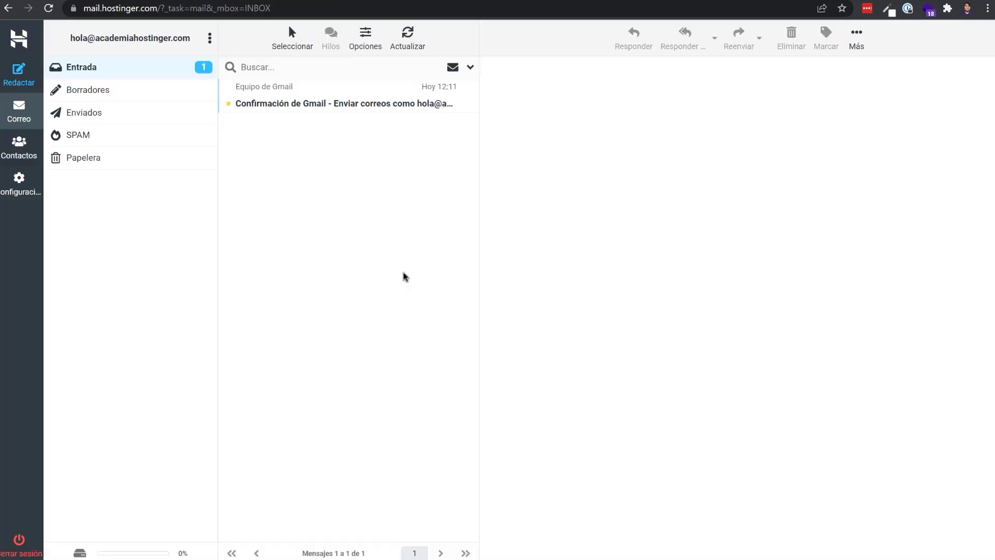
pyautogui.click(282, 108)
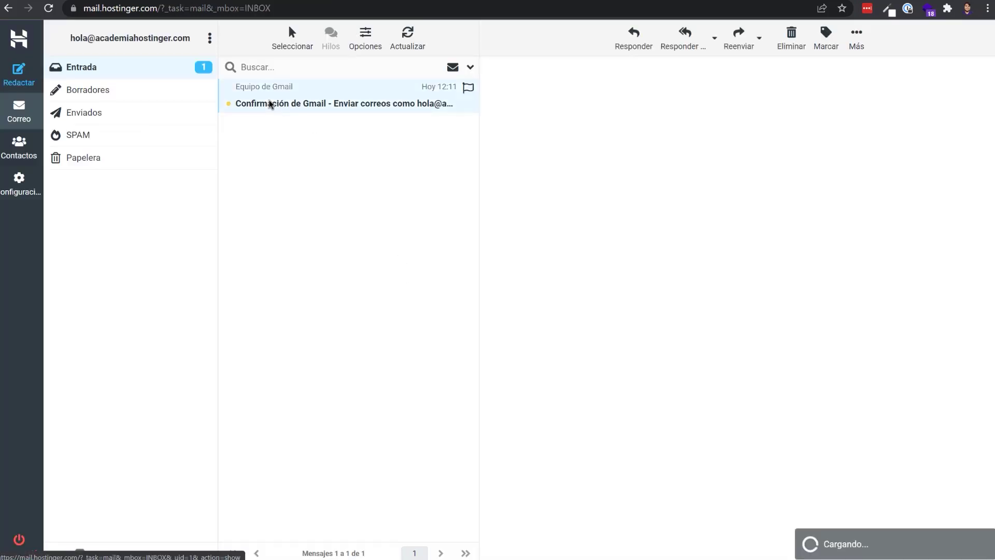
# Step: Copy the confirmation code into Gmail's verification field and verify the address
pyautogui.doubleClick(625, 153)
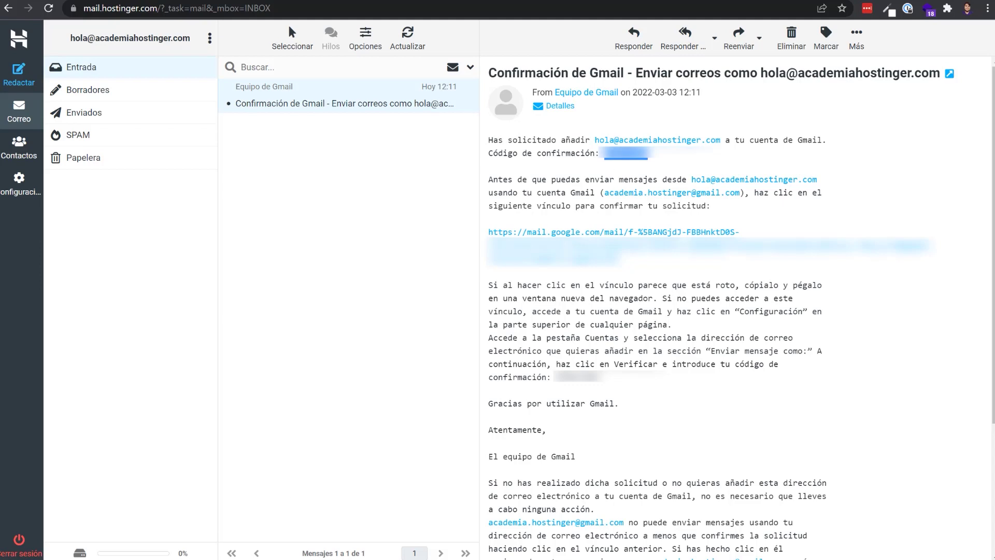
pyautogui.hotkey('alt', 'Tab')
pyautogui.click(571, 278)
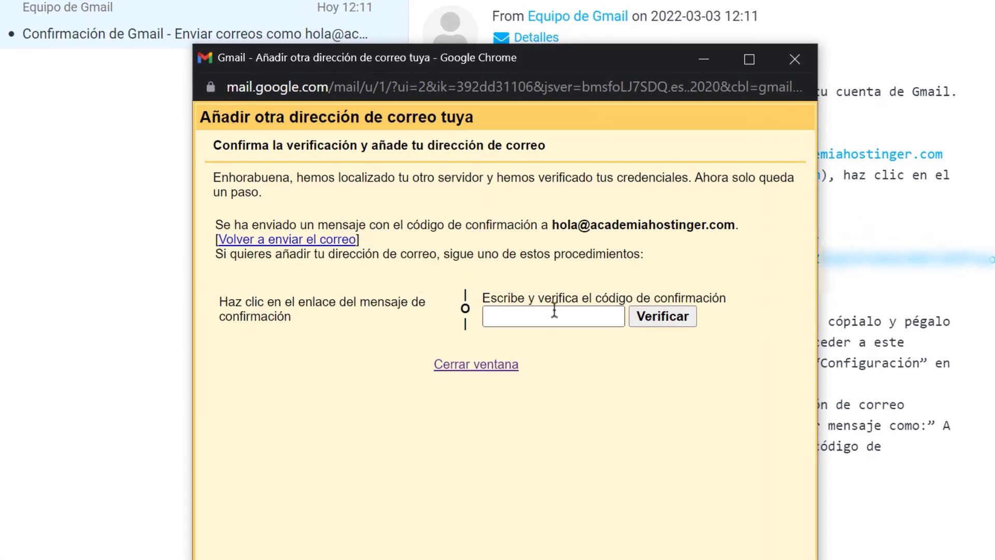
pyautogui.hotkey('ctrl', 'v')
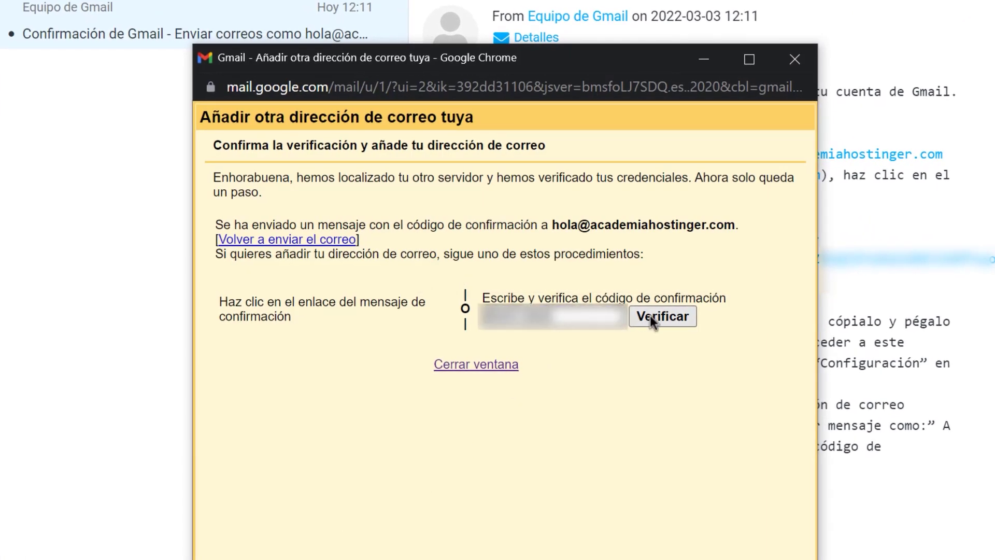
pyautogui.click(649, 315)
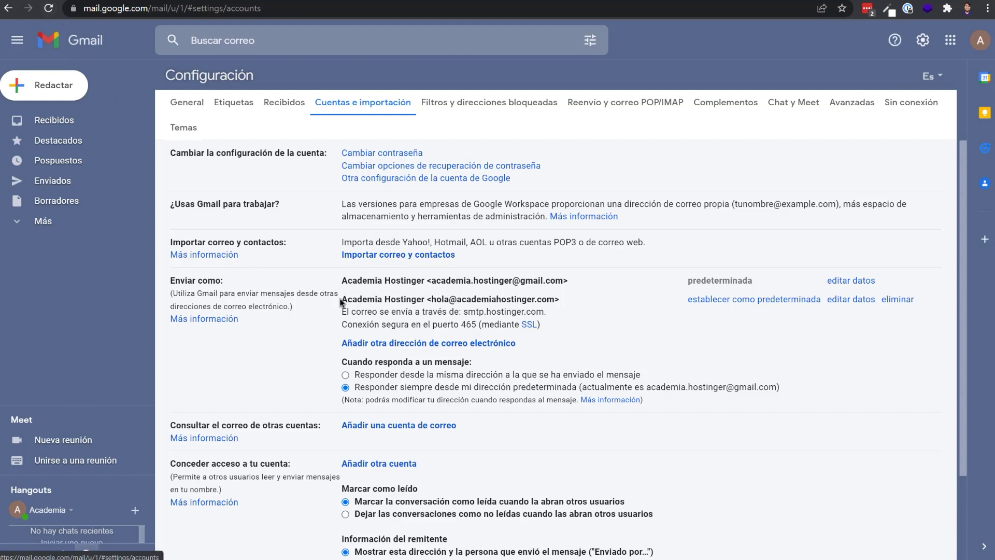
pyautogui.moveTo(343, 301); pyautogui.dragTo(552, 301)
pyautogui.click(443, 302)
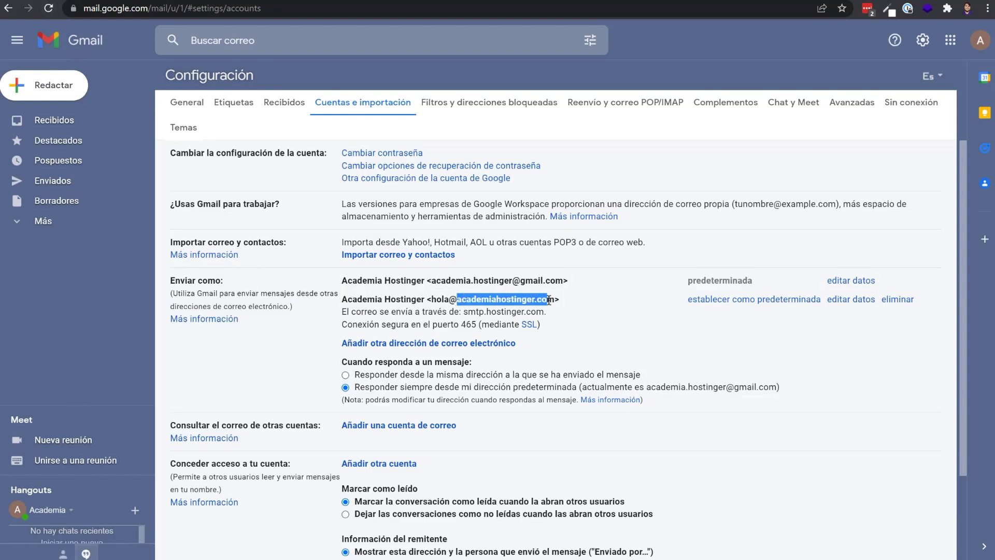
pyautogui.click(436, 280)
pyautogui.scroll(-3, 267, 311)
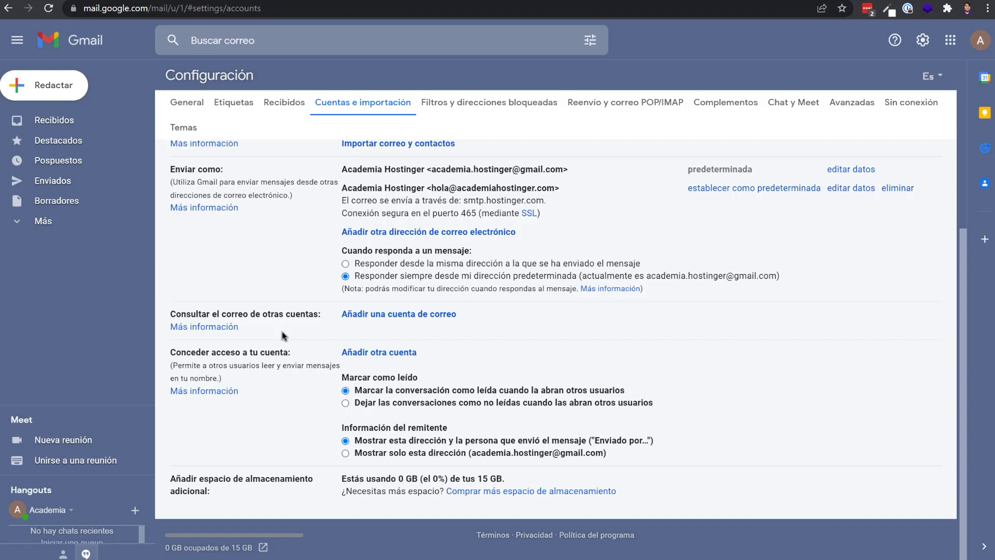
pyautogui.scroll(2, 283, 342)
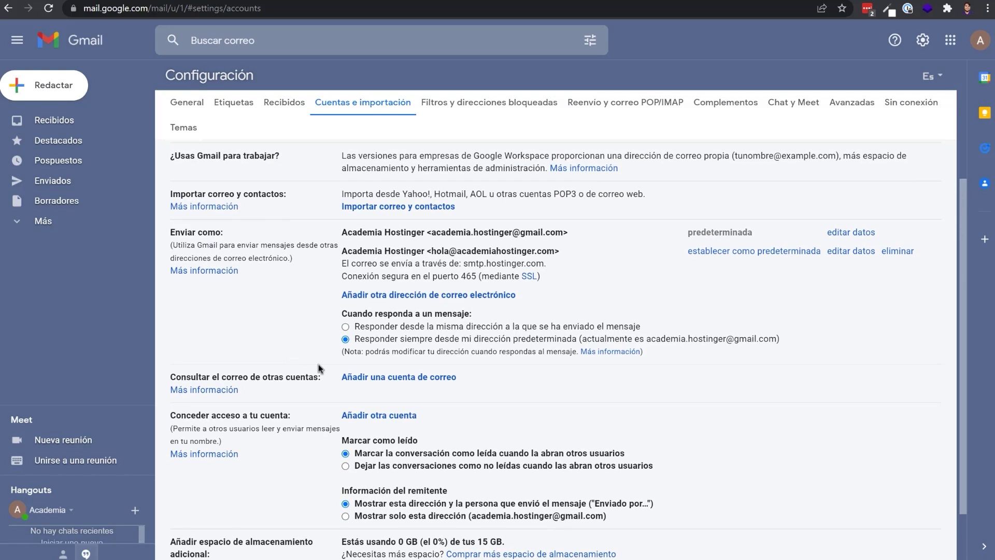
pyautogui.click(383, 378)
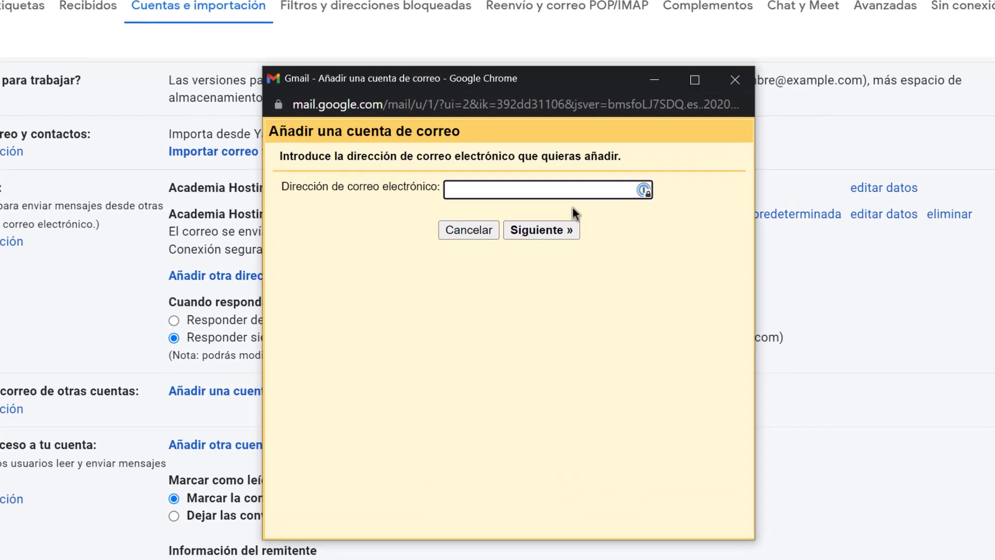
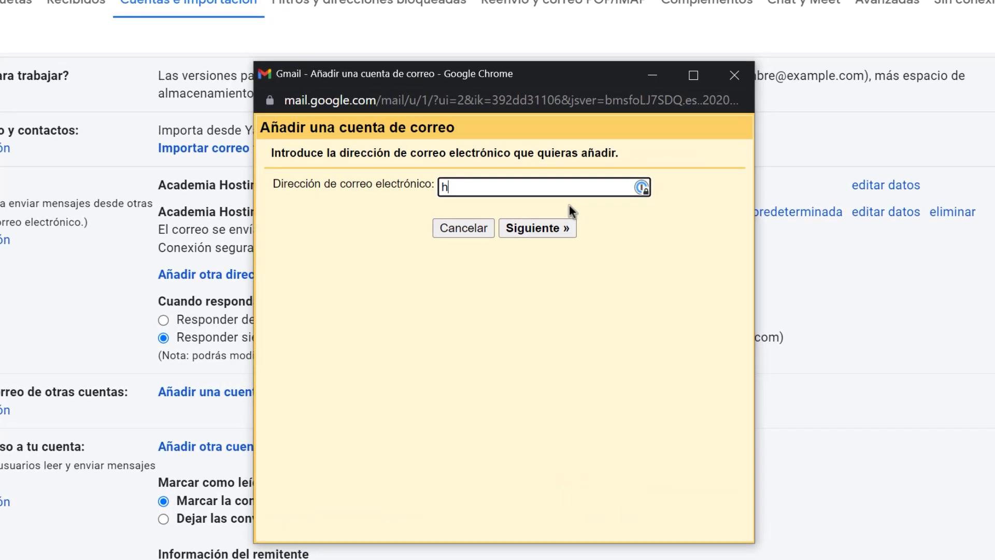
pyautogui.click(559, 229)
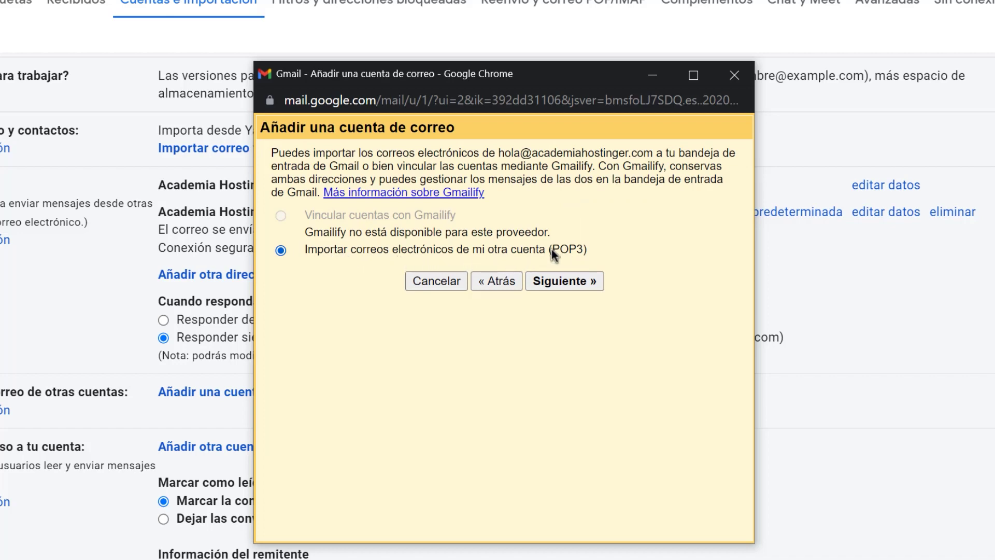
pyautogui.click(565, 280)
pyautogui.click(465, 231)
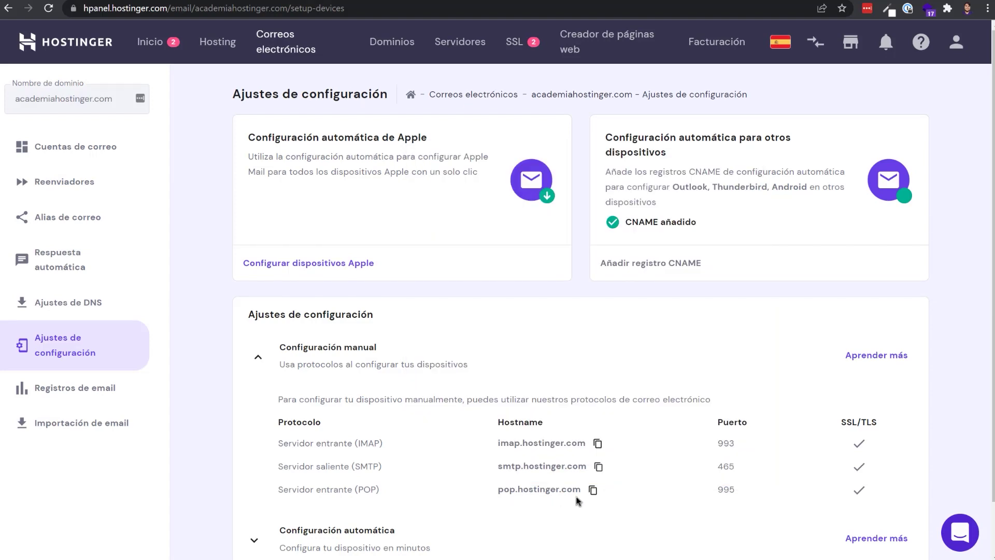
# Step: Set the POP server to pop.hostinger.com, copied from hPanel, with port 995
pyautogui.click(592, 490)
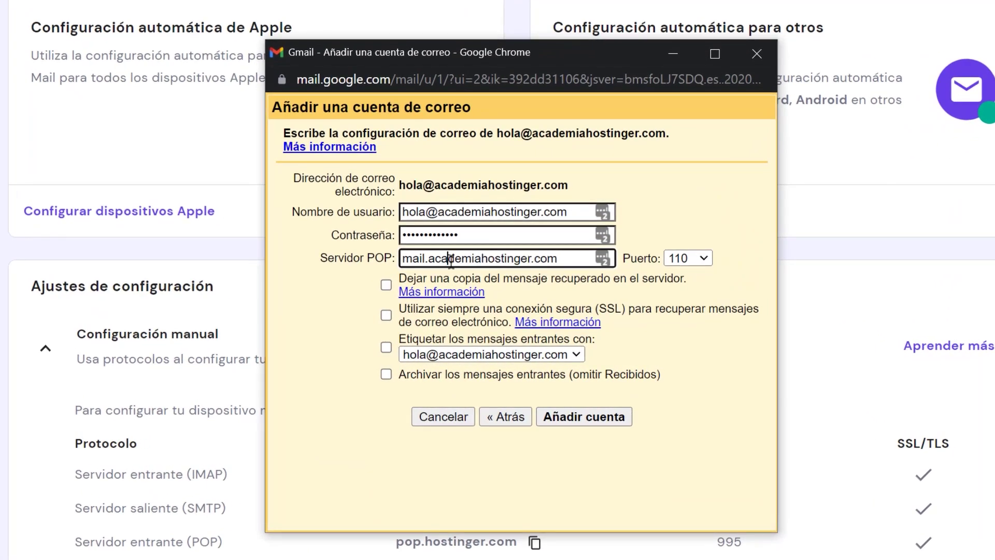
pyautogui.tripleClick(536, 298)
pyautogui.hotkey('ctrl', 'v')
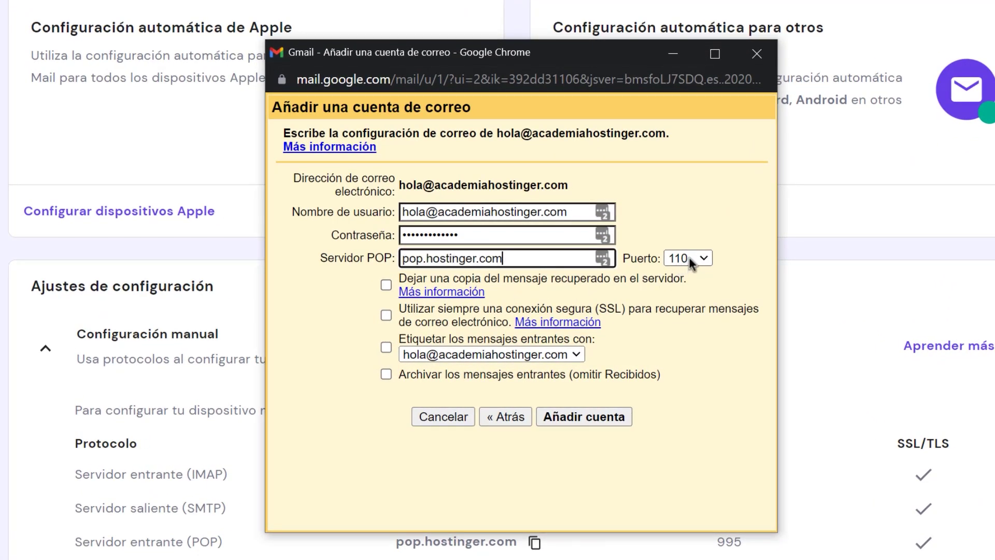
pyautogui.click(689, 258)
pyautogui.click(679, 320)
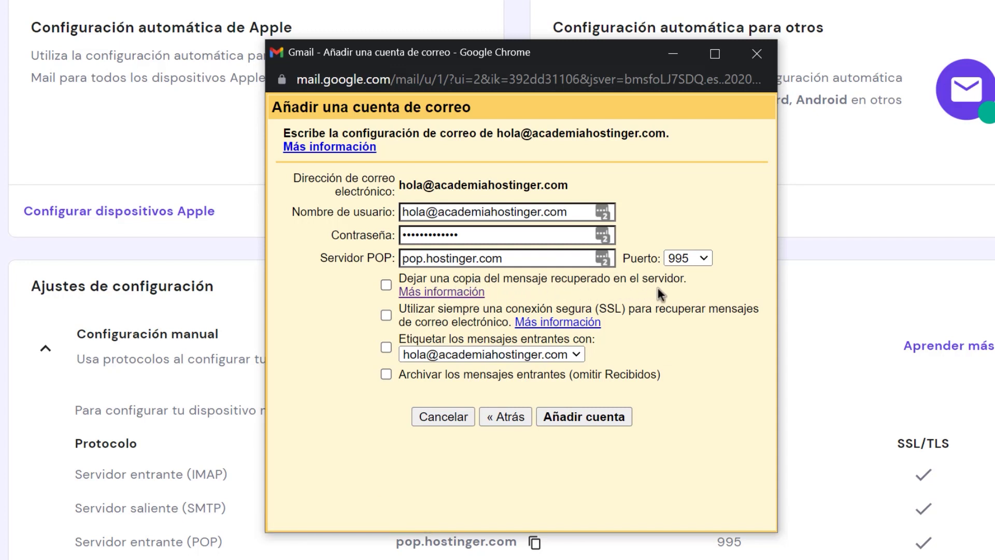
# Step: Enable leaving copies on the server, always using SSL, and labelling incoming messages
pyautogui.click(388, 286)
pyautogui.click(385, 315)
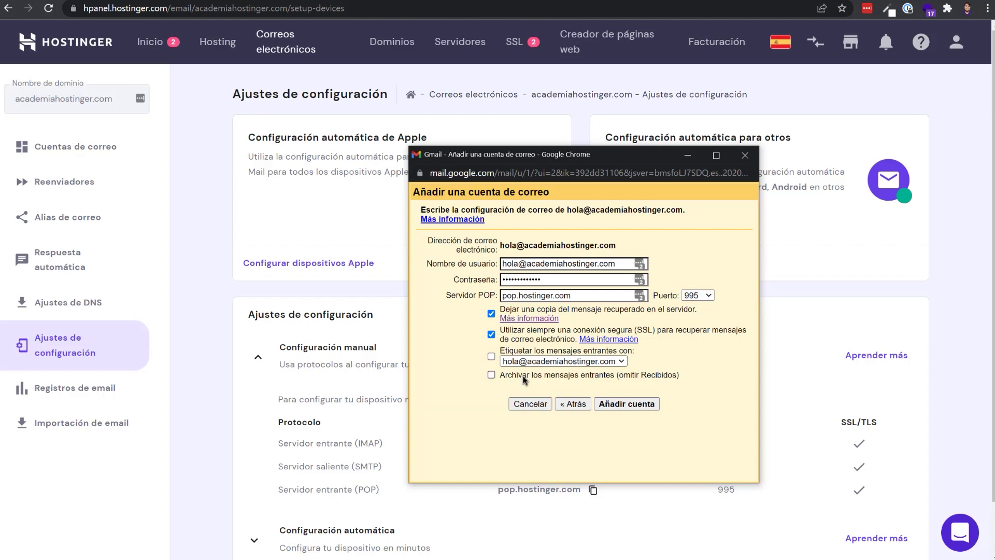
pyautogui.click(492, 356)
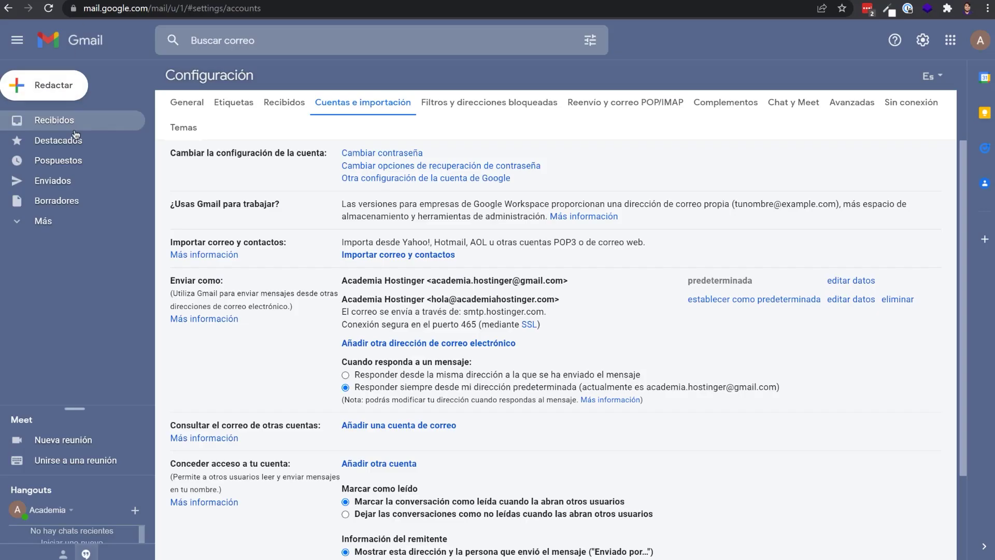
pyautogui.click(54, 120)
pyautogui.click(44, 221)
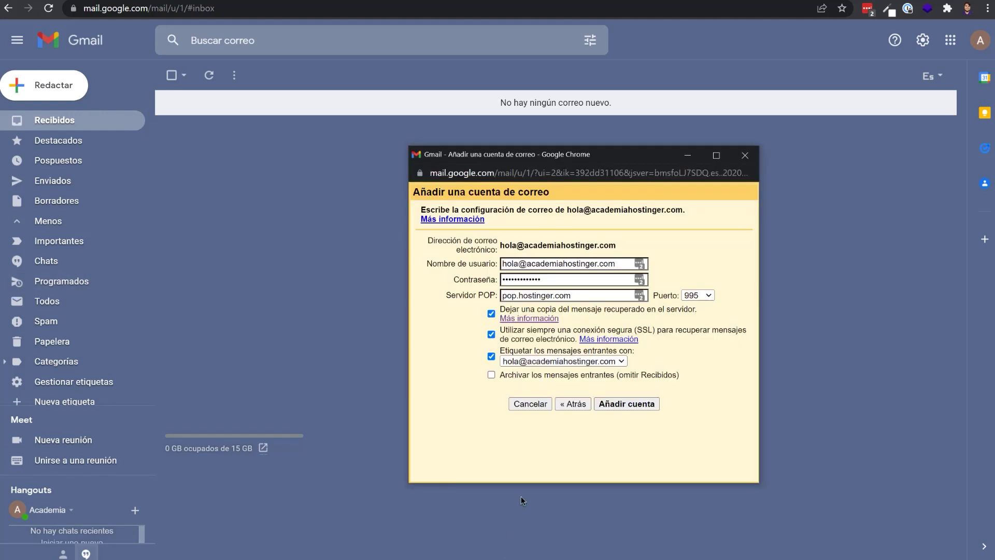
pyautogui.click(647, 409)
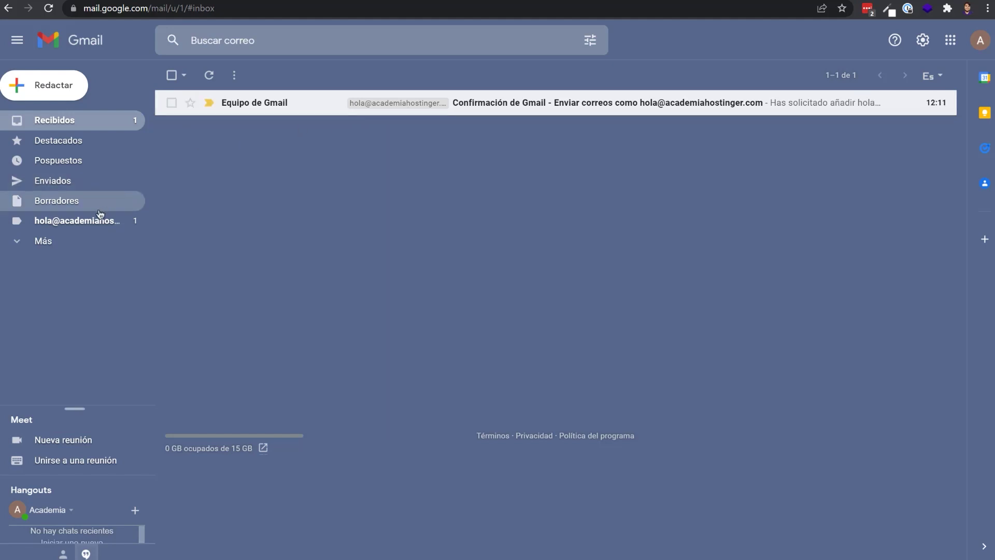
pyautogui.click(83, 221)
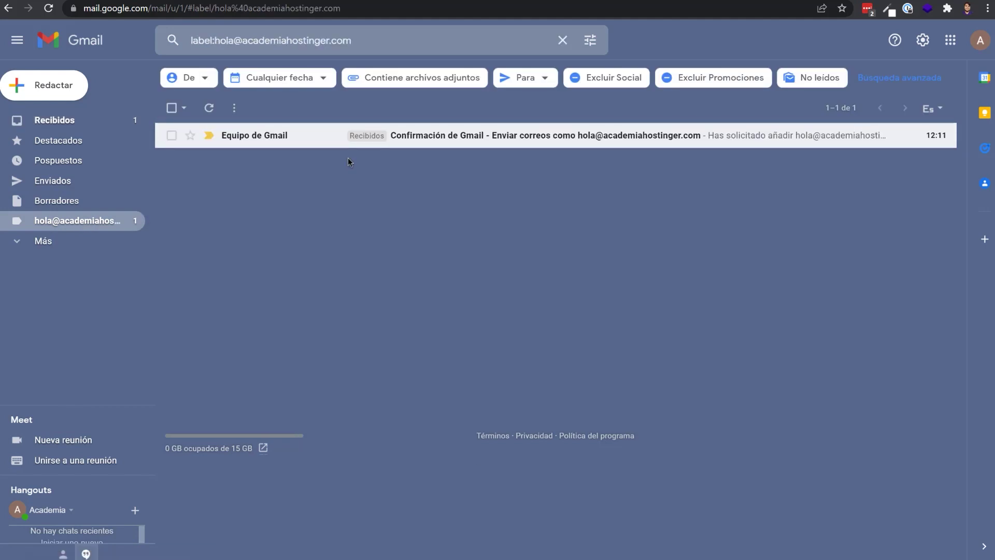
pyautogui.hotkey('alt', 'Left')
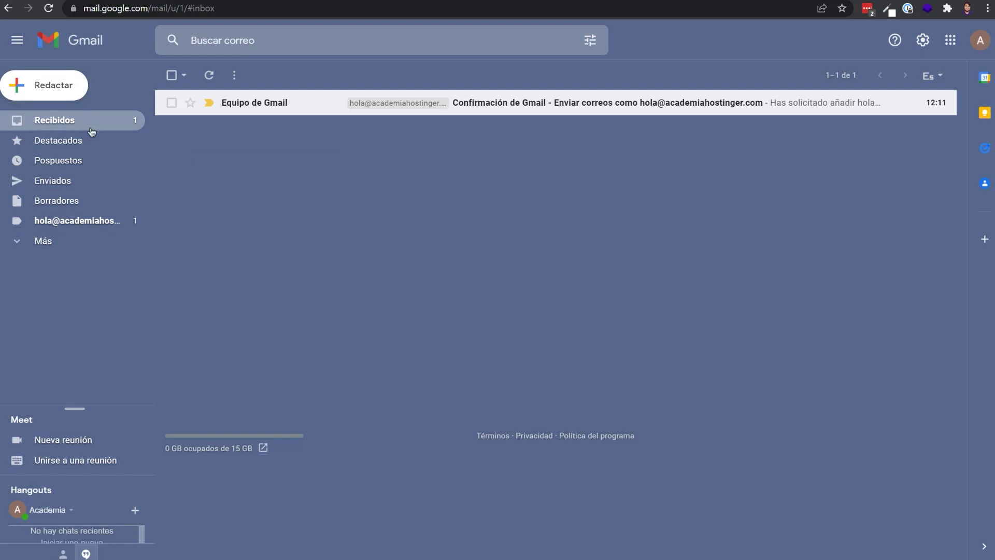
pyautogui.click(56, 96)
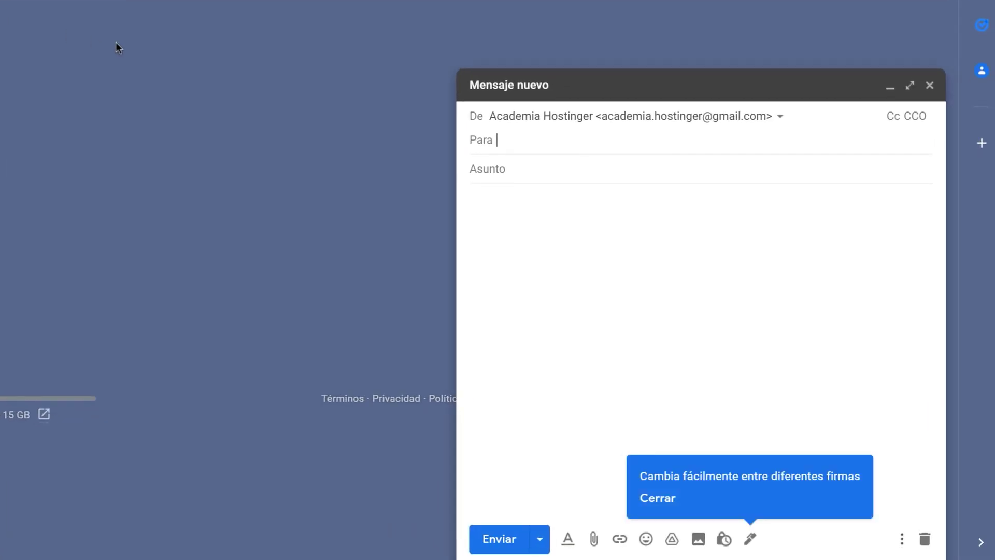
pyautogui.click(779, 120)
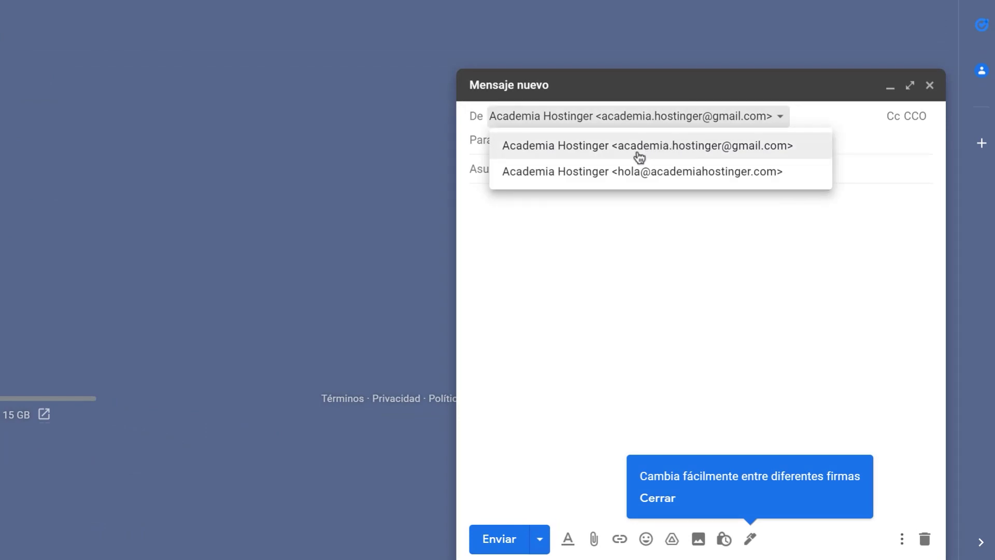
pyautogui.click(636, 176)
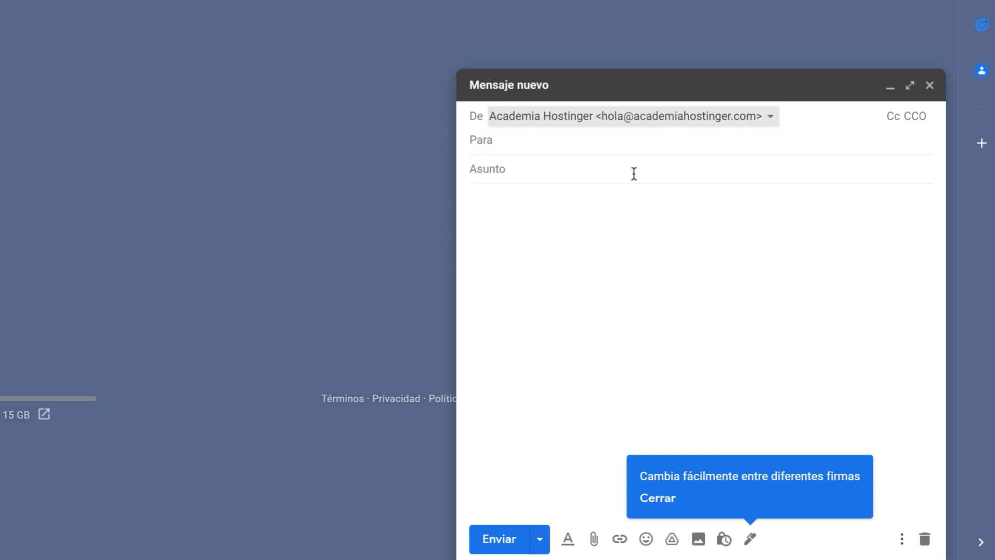
pyautogui.click(560, 148)
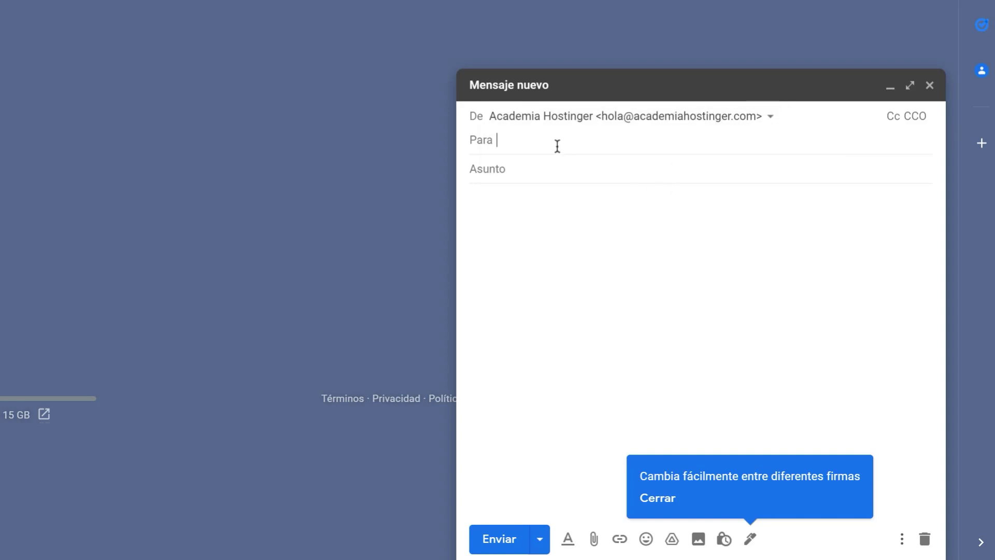
pyautogui.click(554, 163)
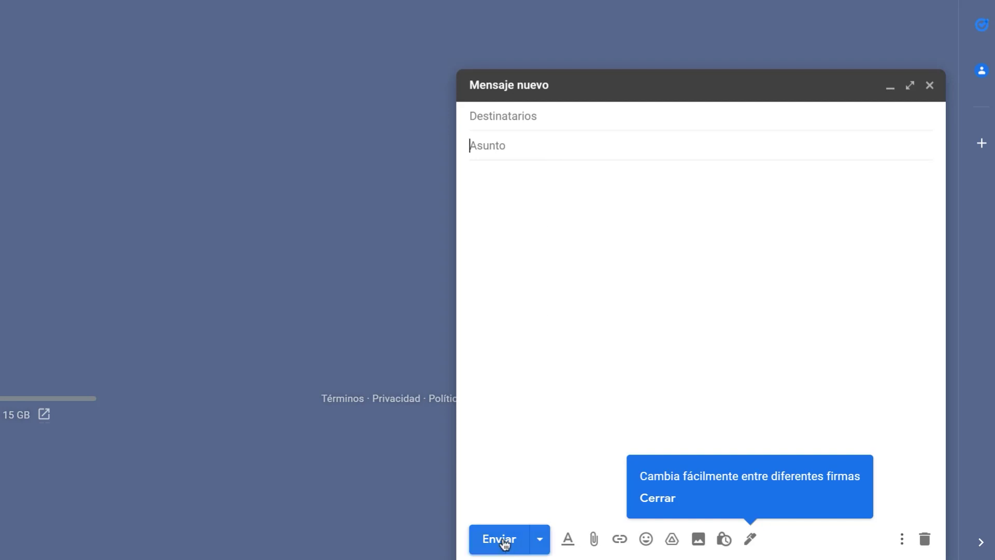
pyautogui.click(929, 85)
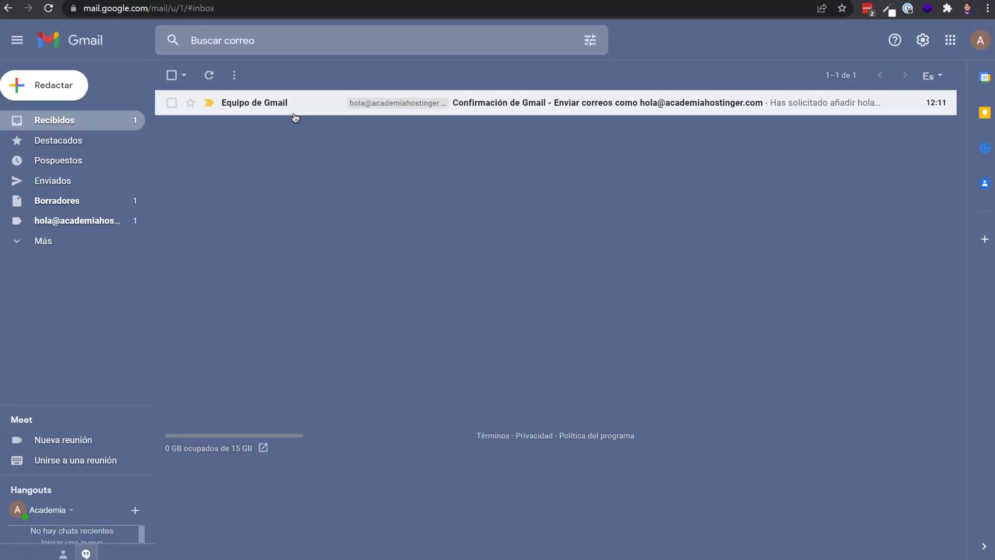
# Step: Open the Gmail confirmation email and check its recipient is the new domain mailbox address
pyautogui.click(293, 113)
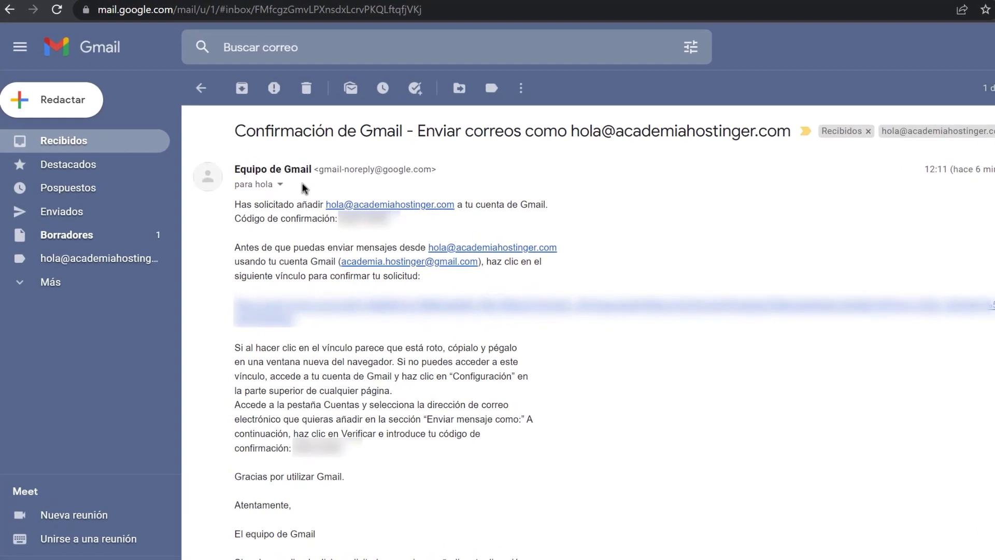
pyautogui.click(241, 158)
pyautogui.moveTo(390, 245); pyautogui.dragTo(554, 251)
pyautogui.click(625, 439)
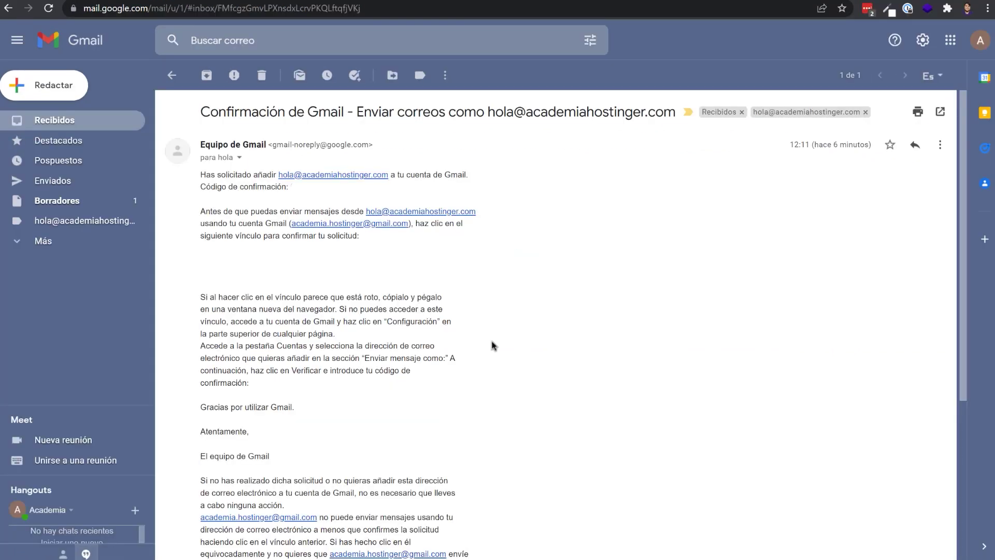